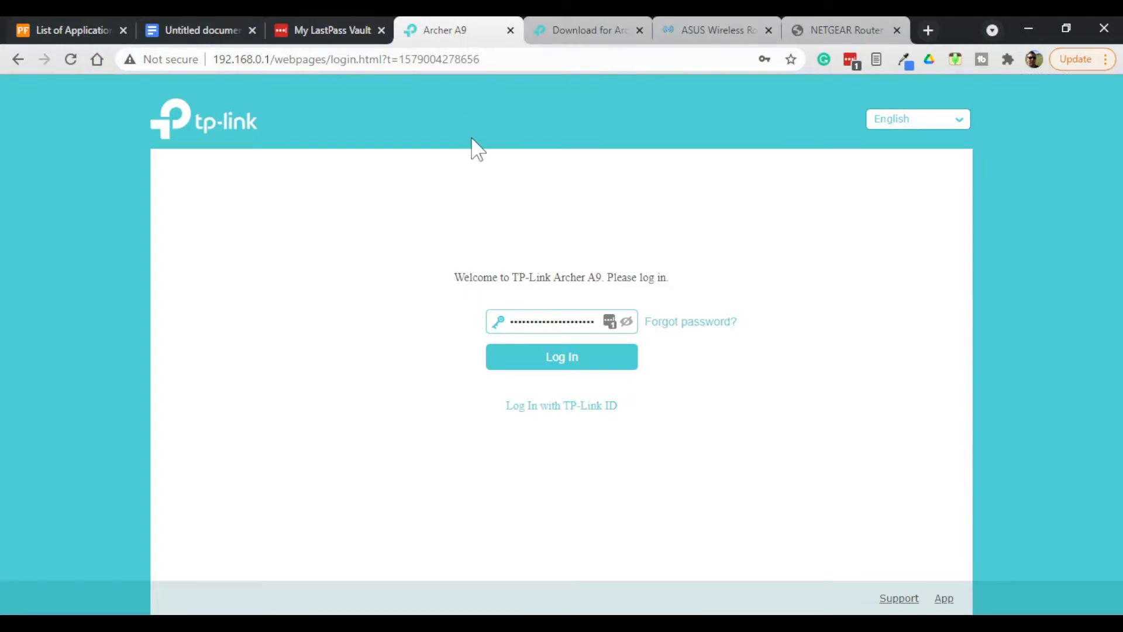
- Log in to the TP-Link Archer A9 router and open the Firmware Upgrade page in its advanced system tools
{"action": "left_click", "coordinate": [561, 358]}
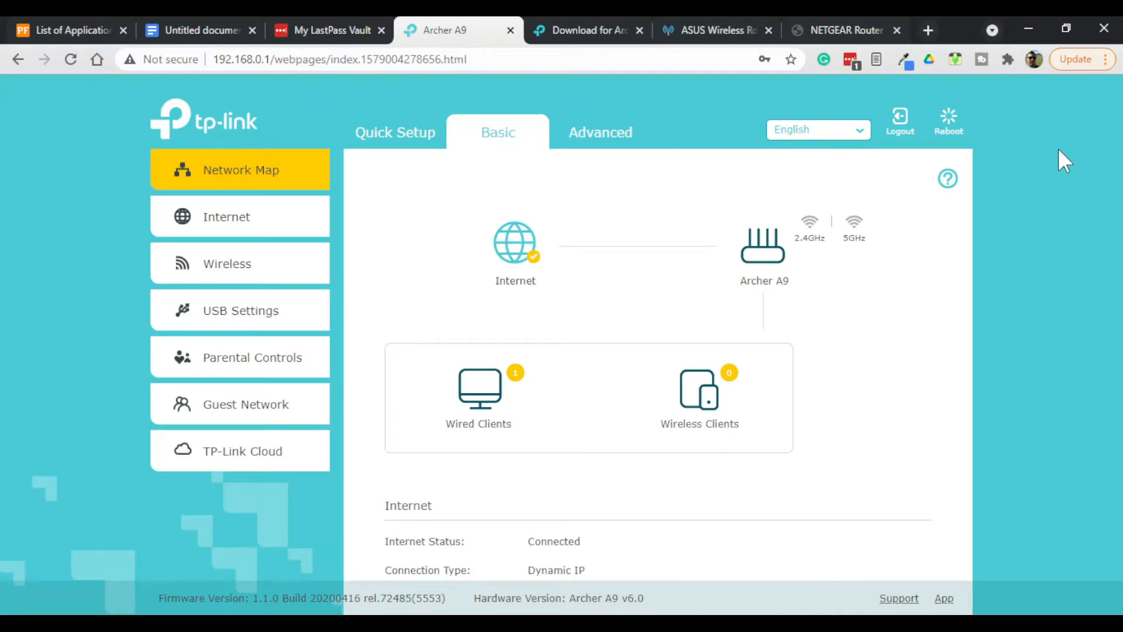
{"action": "left_click", "coordinate": [604, 125]}
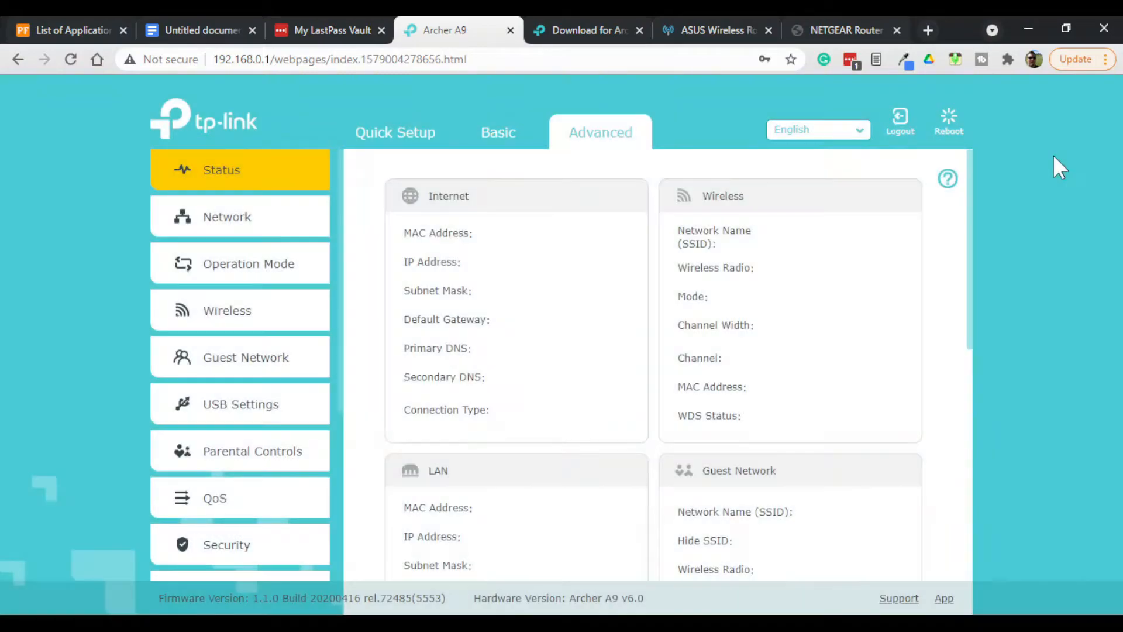
{"action": "scroll", "coordinate": [258, 269], "scroll_direction": "down", "scroll_amount": 3}
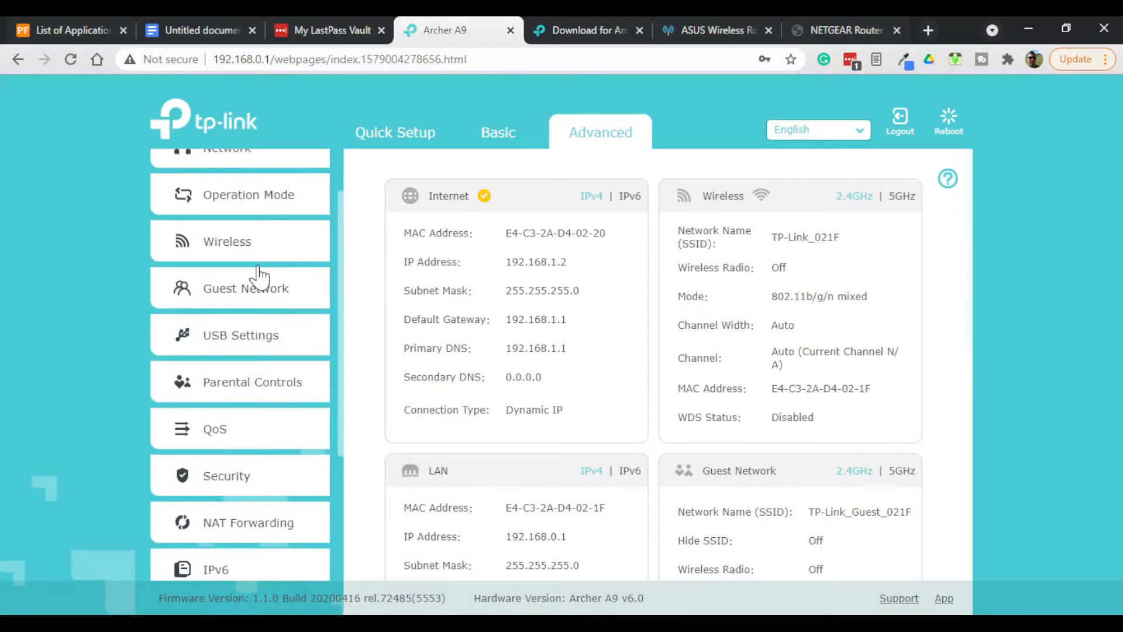
{"action": "scroll", "coordinate": [262, 275], "scroll_direction": "down", "scroll_amount": 2}
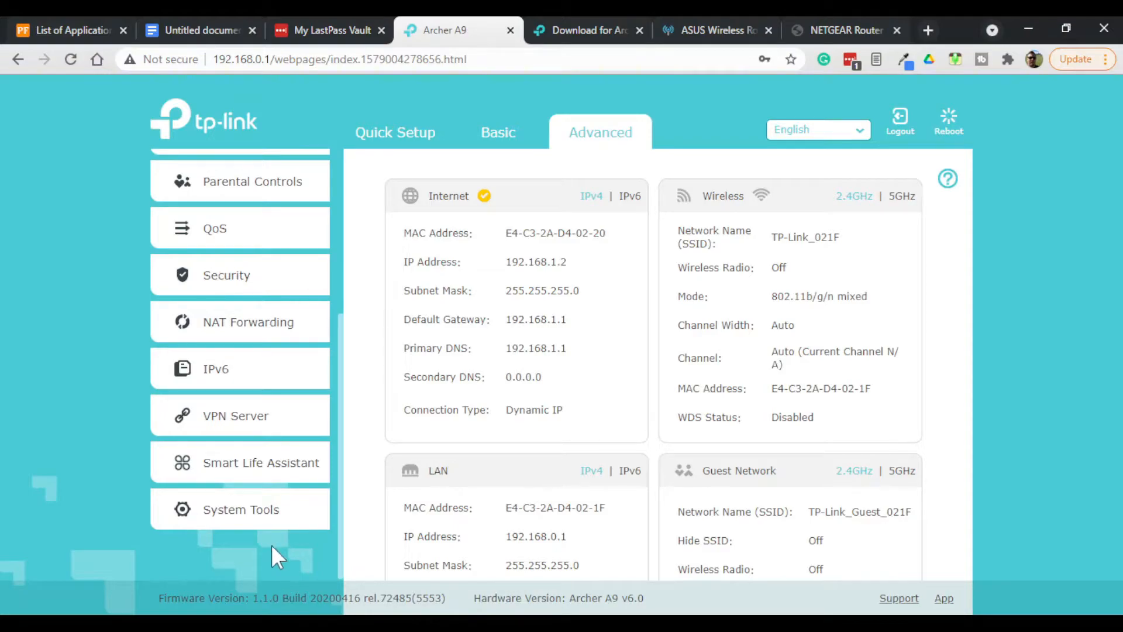
{"action": "left_click", "coordinate": [252, 511]}
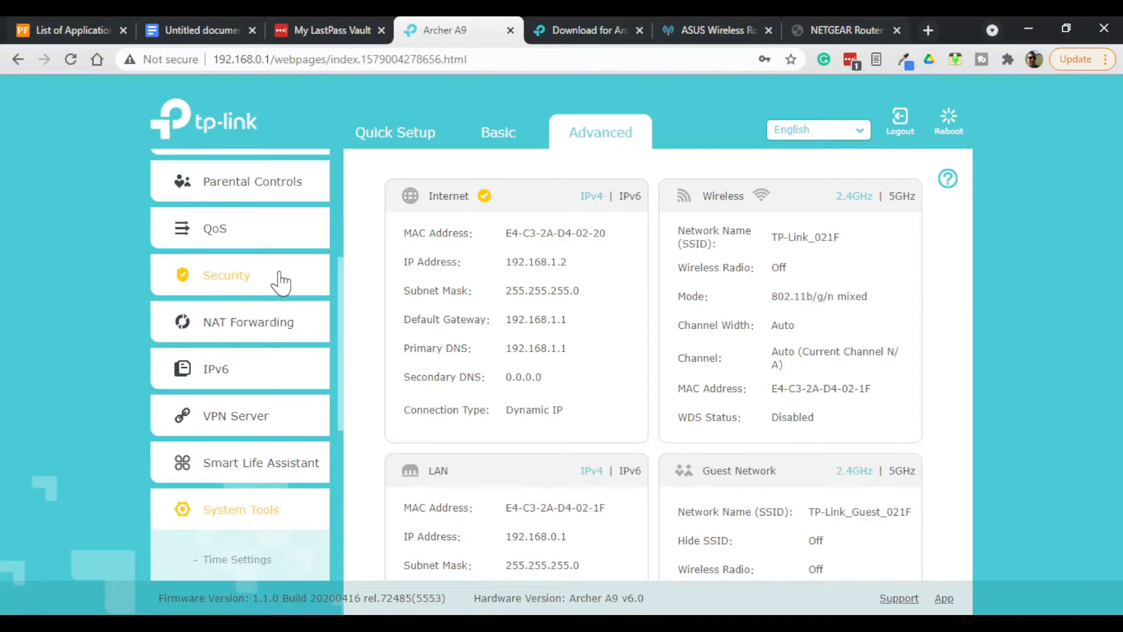
{"action": "scroll", "coordinate": [251, 269], "scroll_direction": "down", "scroll_amount": 2}
{"action": "scroll", "coordinate": [251, 269], "scroll_direction": "down", "scroll_amount": 3}
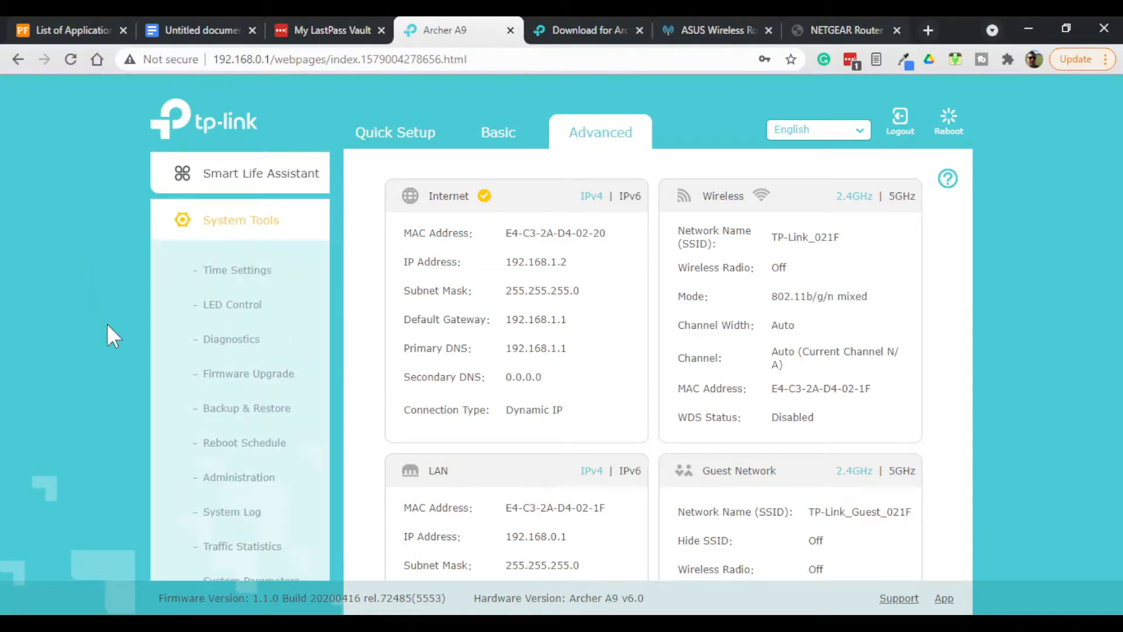
{"action": "left_click", "coordinate": [271, 379]}
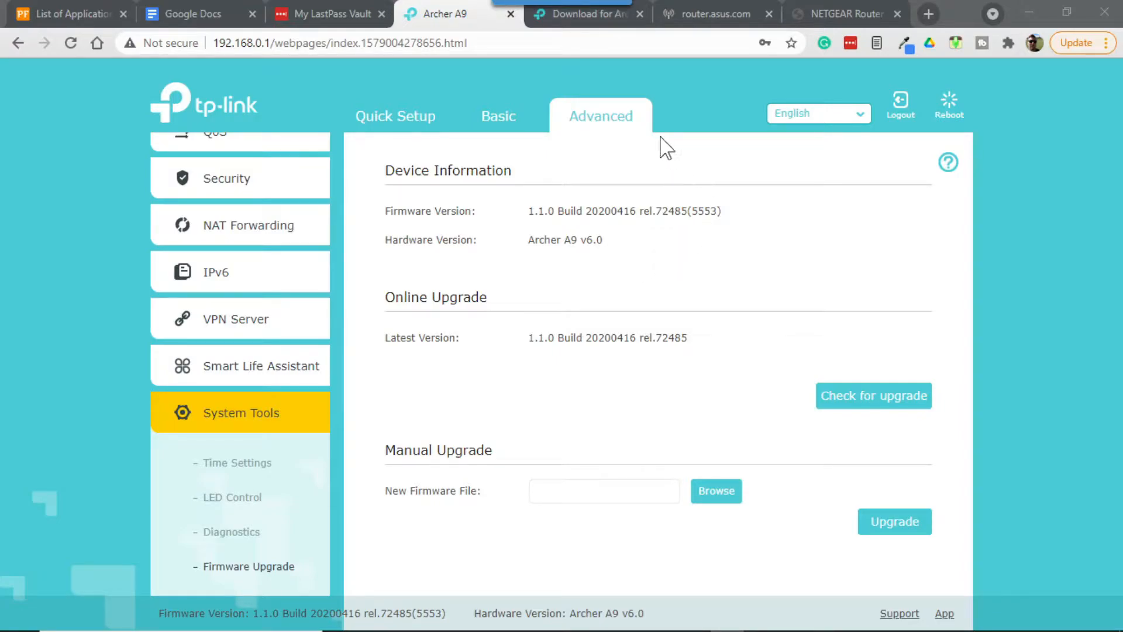
- Switch to the TP-Link download page for Archer A9 V6 and show its Firmware section
{"action": "left_click", "coordinate": [596, 23]}
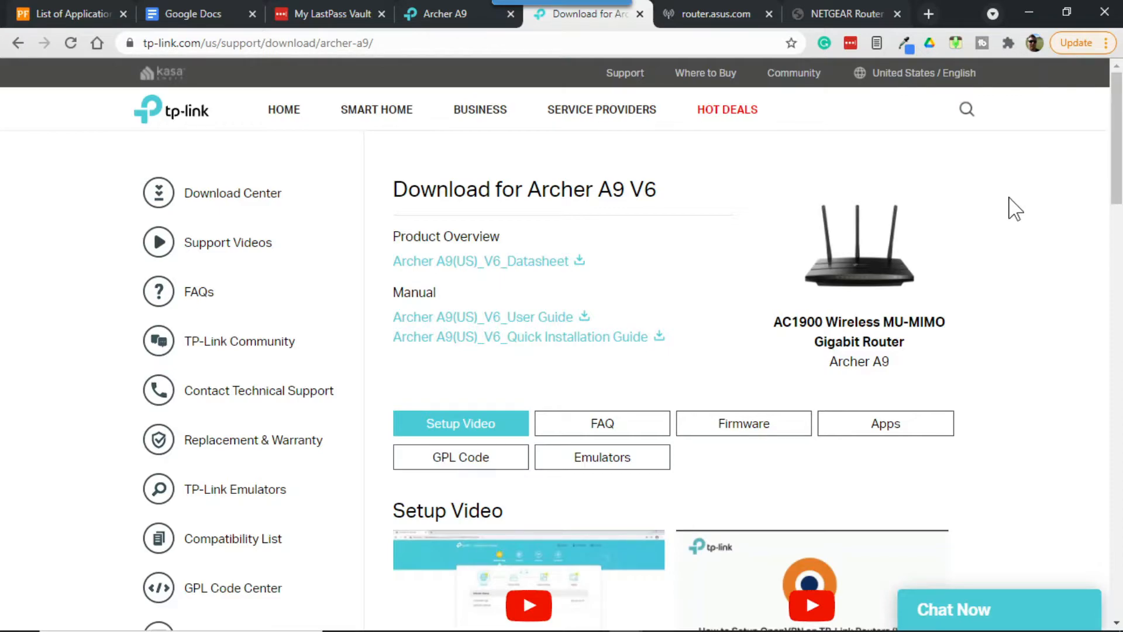
{"action": "scroll", "coordinate": [1020, 228], "scroll_direction": "down", "scroll_amount": 5}
{"action": "scroll", "coordinate": [1024, 229], "scroll_direction": "down", "scroll_amount": 20}
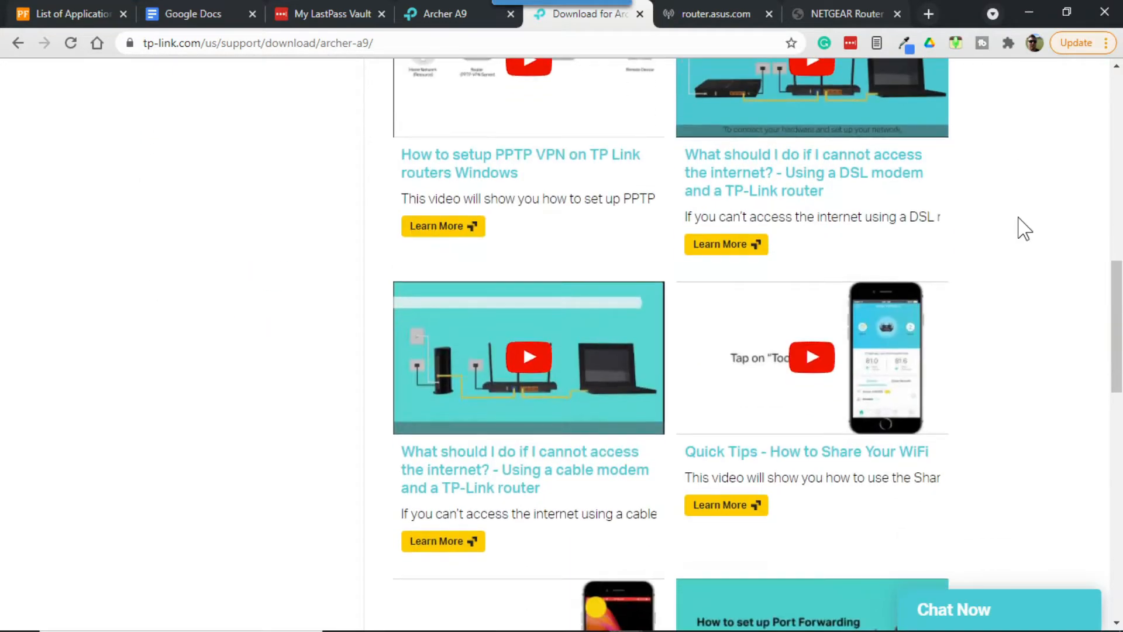
{"action": "scroll", "coordinate": [1023, 228], "scroll_direction": "up", "scroll_amount": 20}
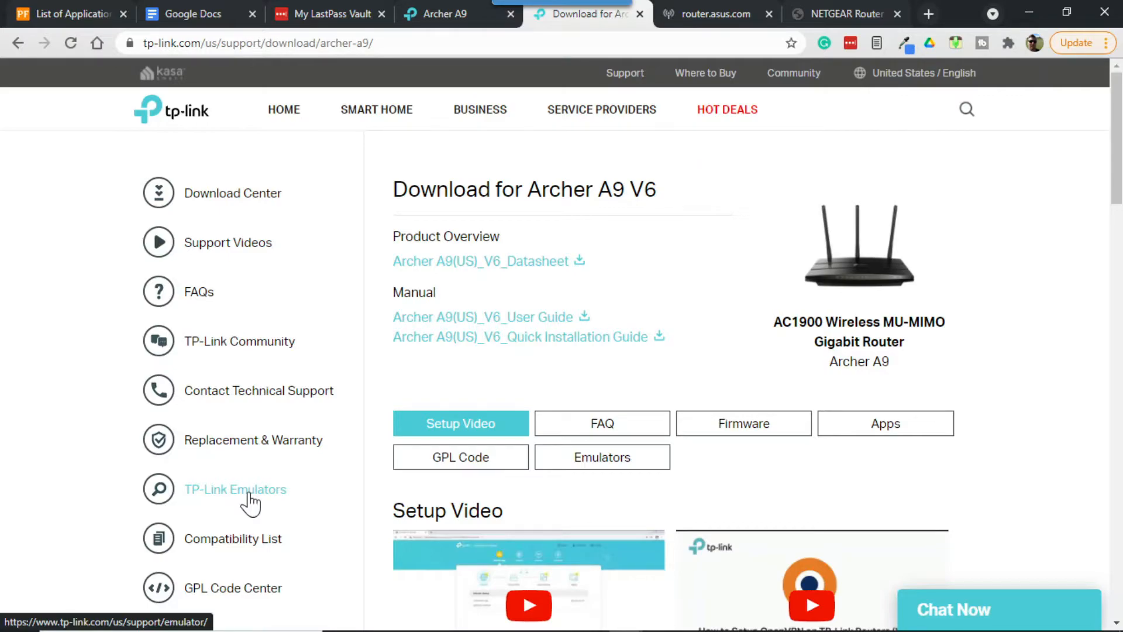
{"action": "left_click", "coordinate": [751, 425]}
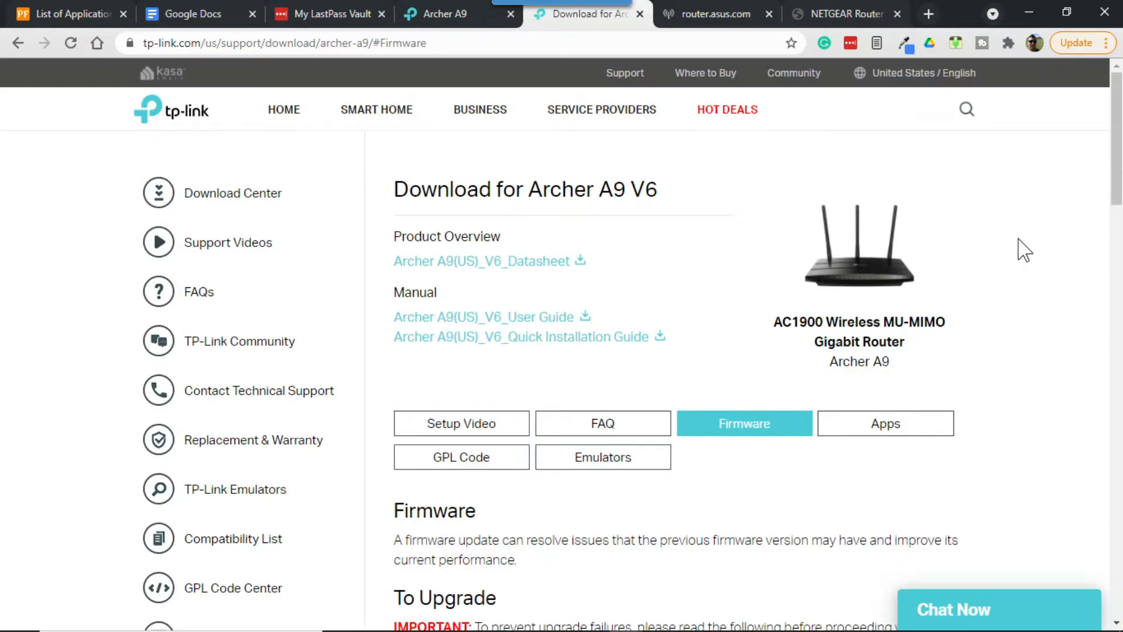
- Review the upgrade notes and firmware releases, and download the Archer A9(US)_V6_210315 firmware
{"action": "scroll", "coordinate": [1056, 255], "scroll_direction": "down", "scroll_amount": 7}
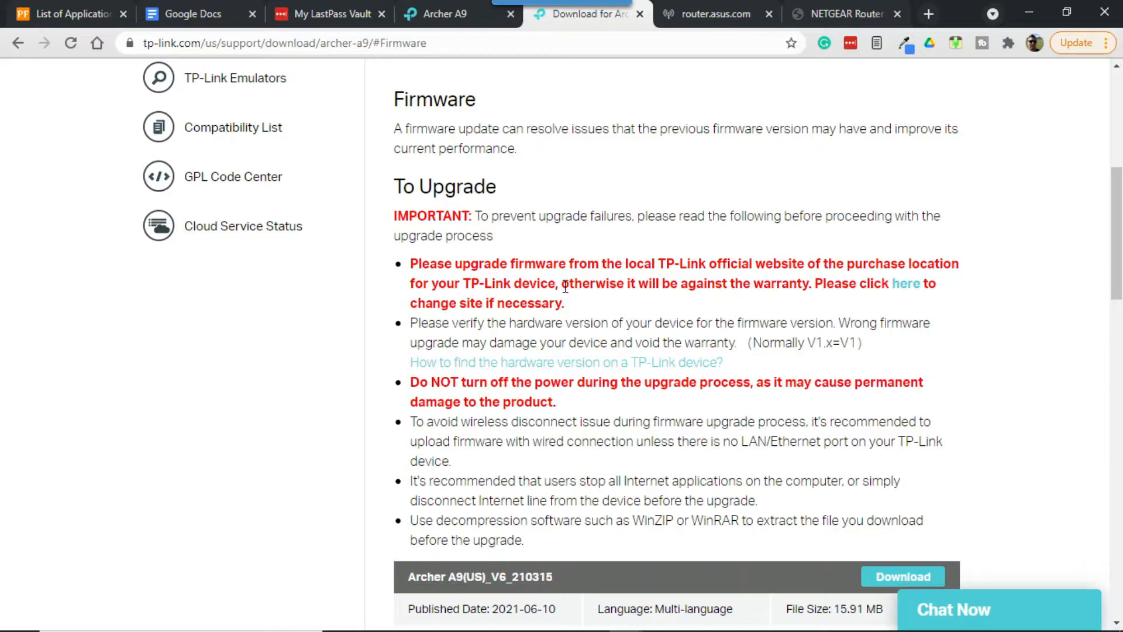
{"action": "scroll", "coordinate": [1012, 255], "scroll_direction": "down", "scroll_amount": 3}
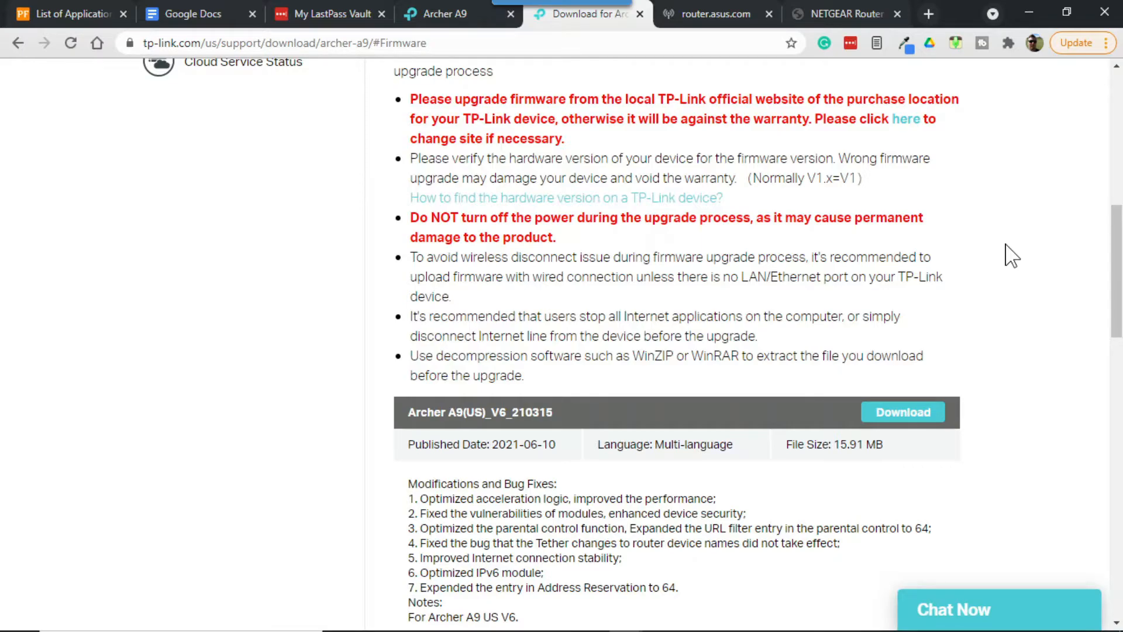
{"action": "scroll", "coordinate": [1012, 256], "scroll_direction": "down", "scroll_amount": 3}
{"action": "scroll", "coordinate": [1016, 253], "scroll_direction": "up", "scroll_amount": 1}
{"action": "scroll", "coordinate": [1023, 223], "scroll_direction": "down", "scroll_amount": 8}
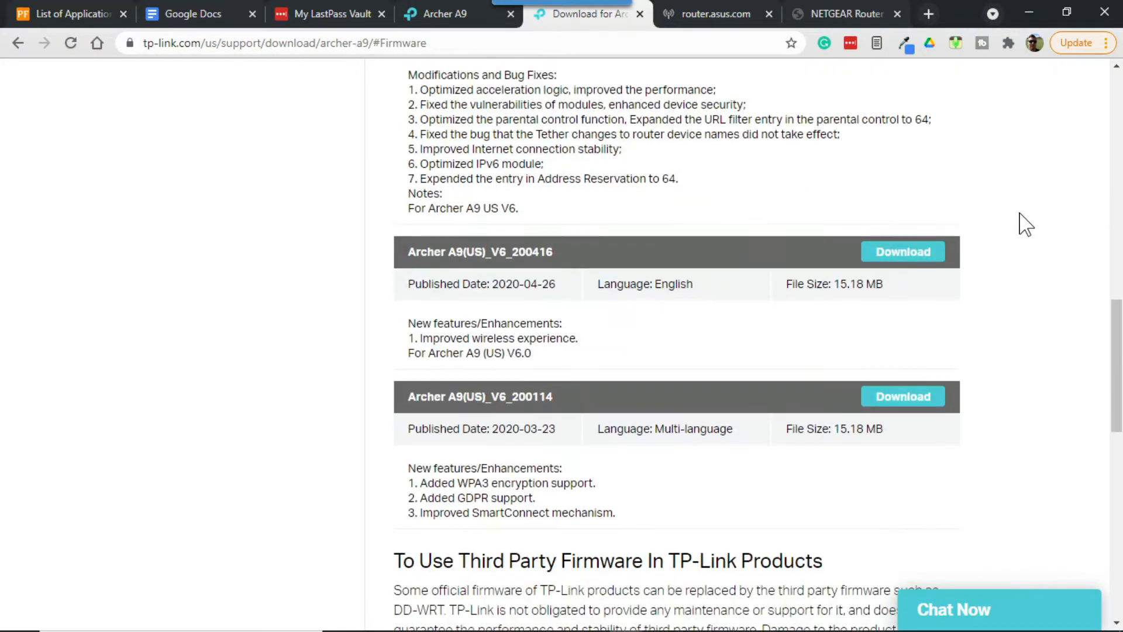
{"action": "scroll", "coordinate": [1025, 224], "scroll_direction": "up", "scroll_amount": 5}
{"action": "scroll", "coordinate": [1024, 224], "scroll_direction": "up", "scroll_amount": 4}
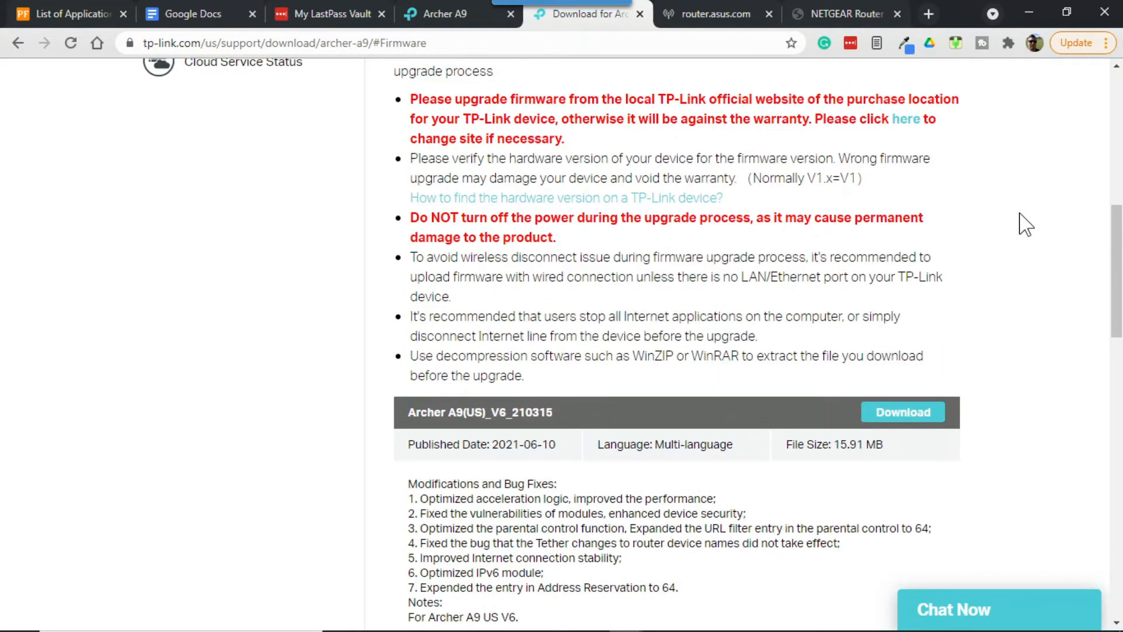
{"action": "scroll", "coordinate": [1022, 245], "scroll_direction": "down", "scroll_amount": 3}
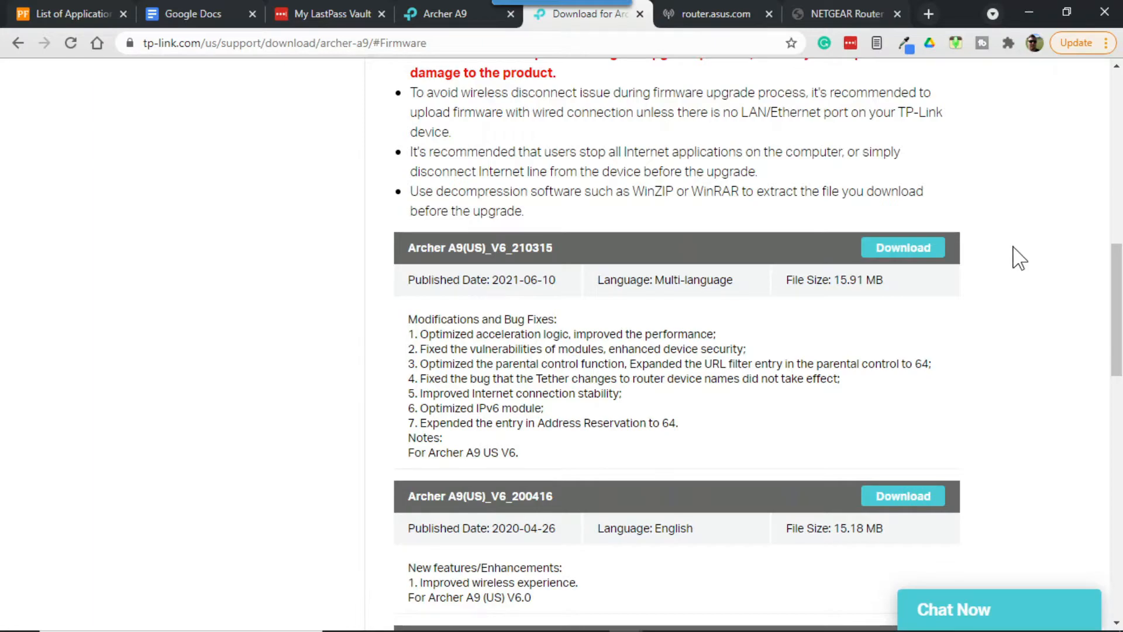
{"action": "left_click", "coordinate": [904, 248]}
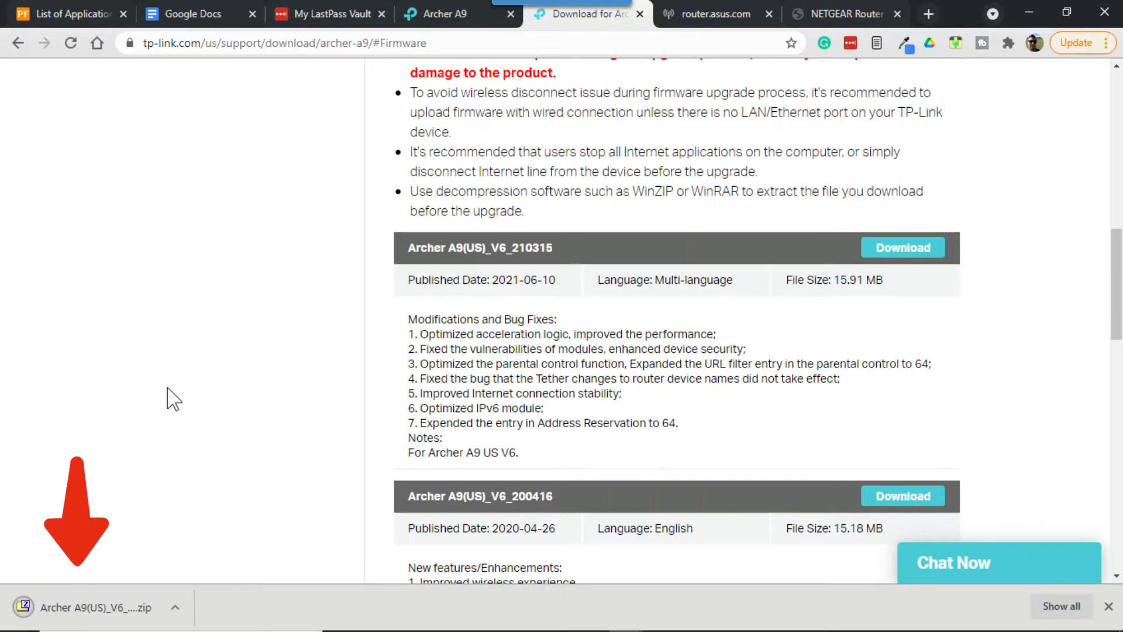
- Show the downloaded firmware zip in its folder and extract it with 7-Zip to "Archer A9(US)_V6_210315 (1)"
{"action": "left_click", "coordinate": [174, 617]}
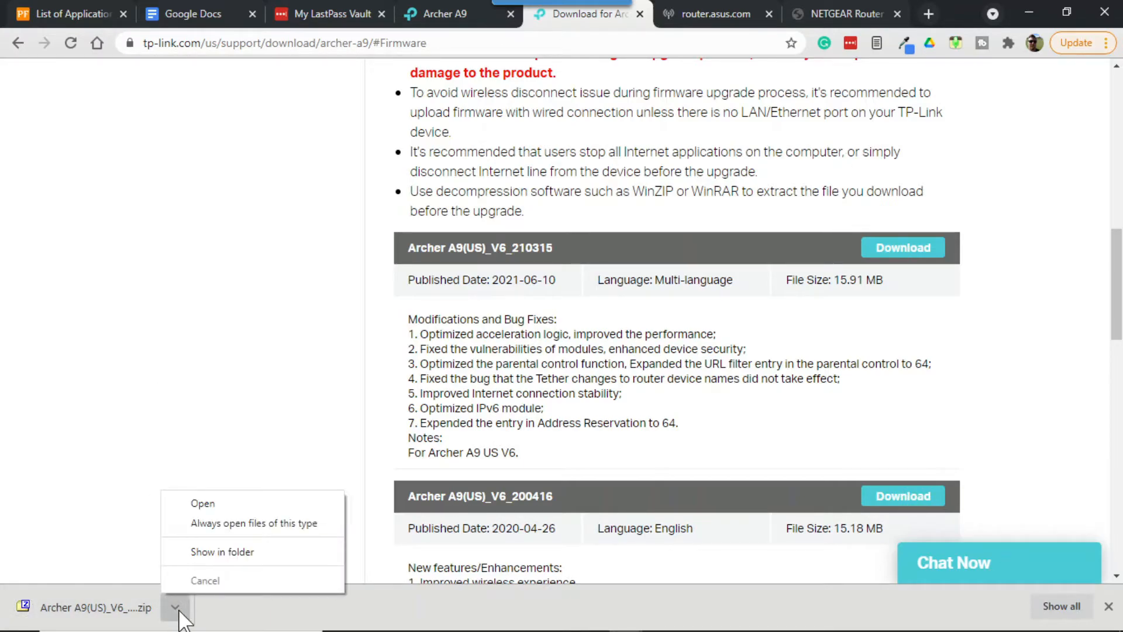
{"action": "left_click", "coordinate": [235, 556]}
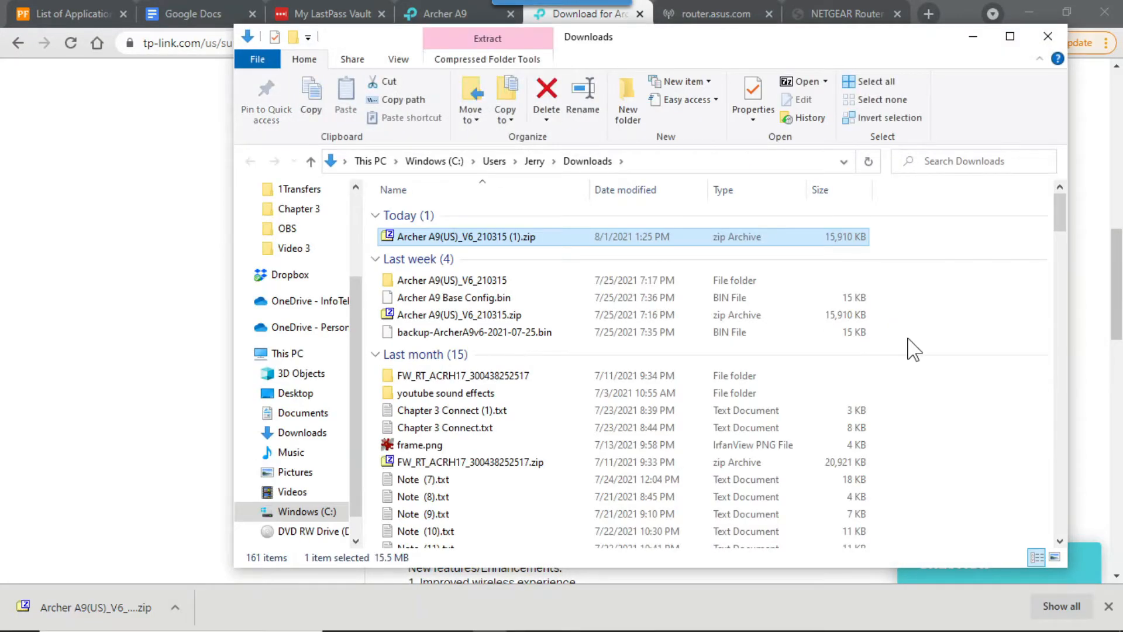
{"action": "double_click", "coordinate": [538, 236]}
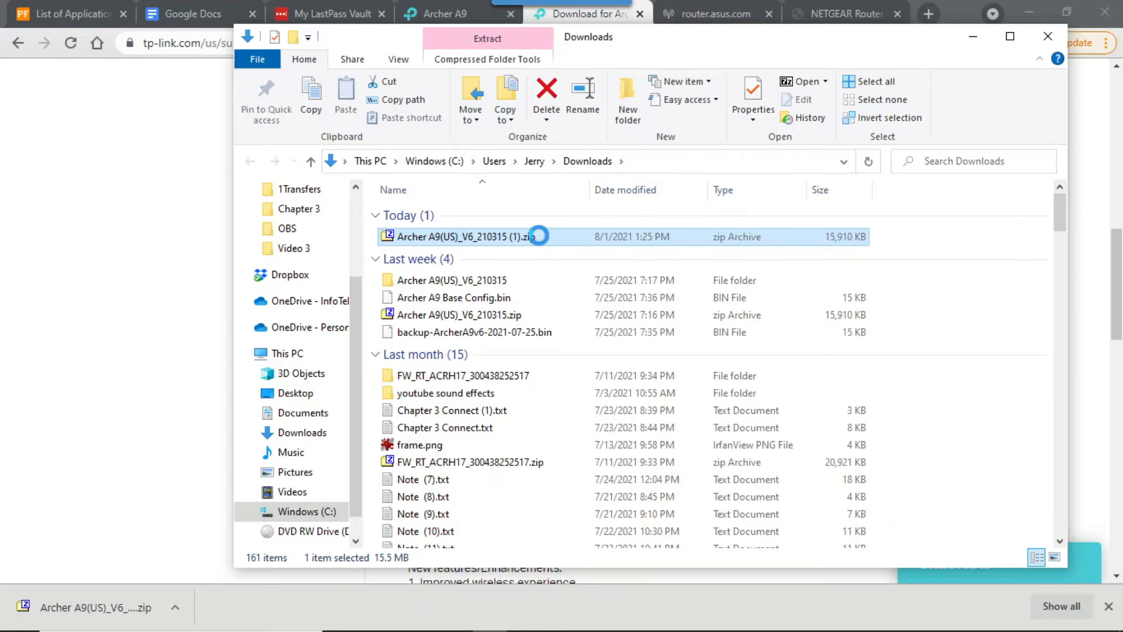
{"action": "right_click", "coordinate": [538, 237]}
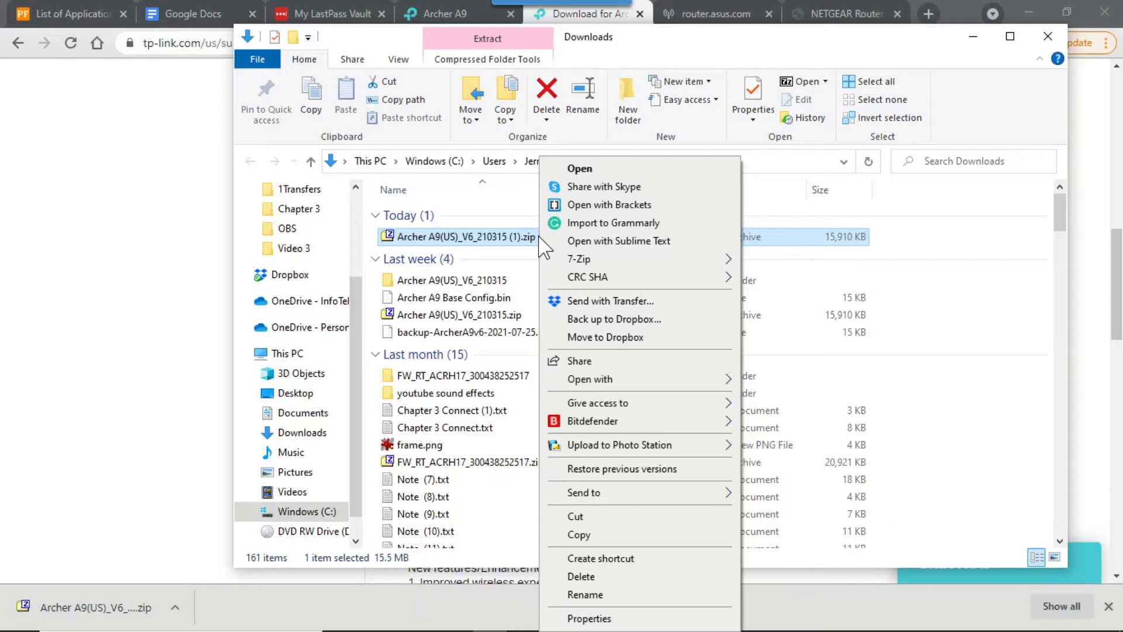
{"action": "mouse_move", "coordinate": [577, 262]}
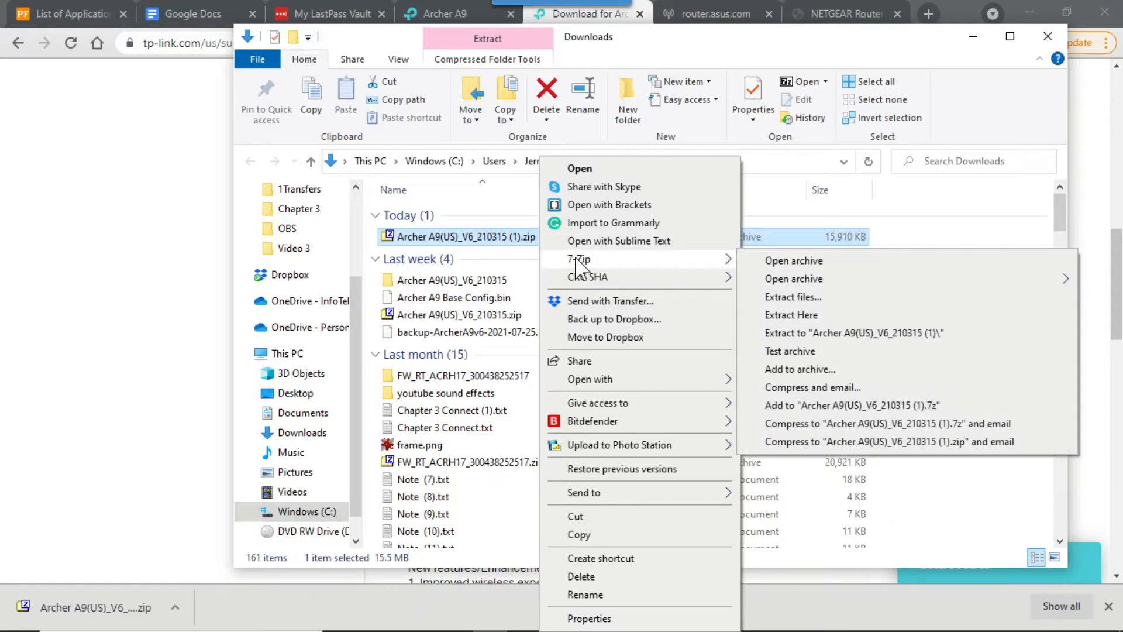
{"action": "left_click", "coordinate": [900, 337]}
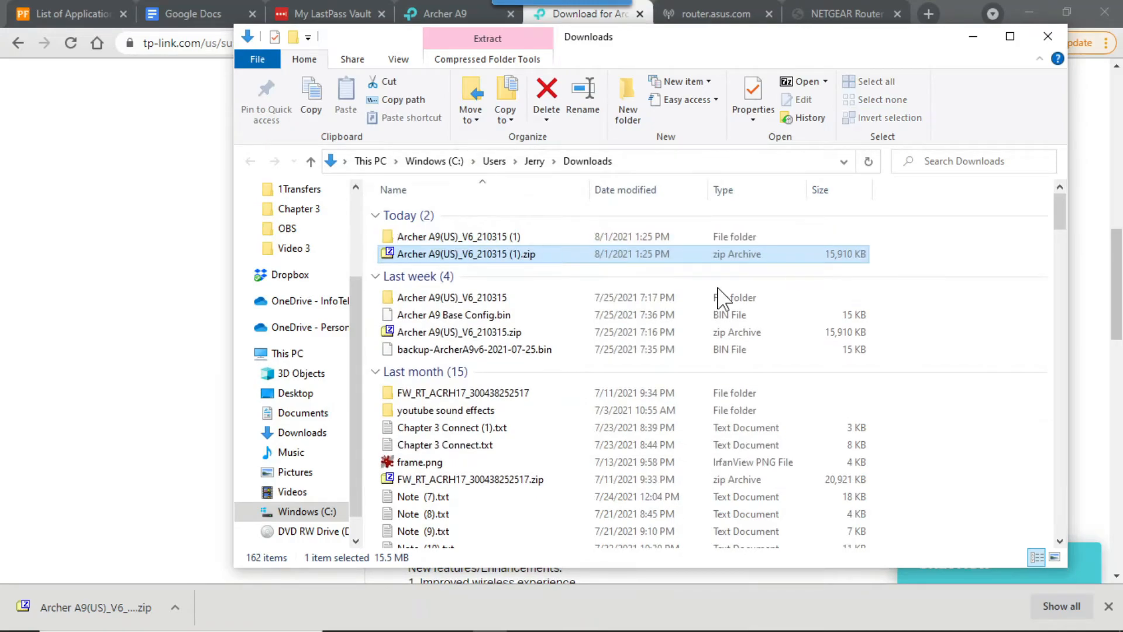
- Examine the full file names in the extracted firmware folder, widening the Name column, and close the folder window
{"action": "double_click", "coordinate": [529, 242]}
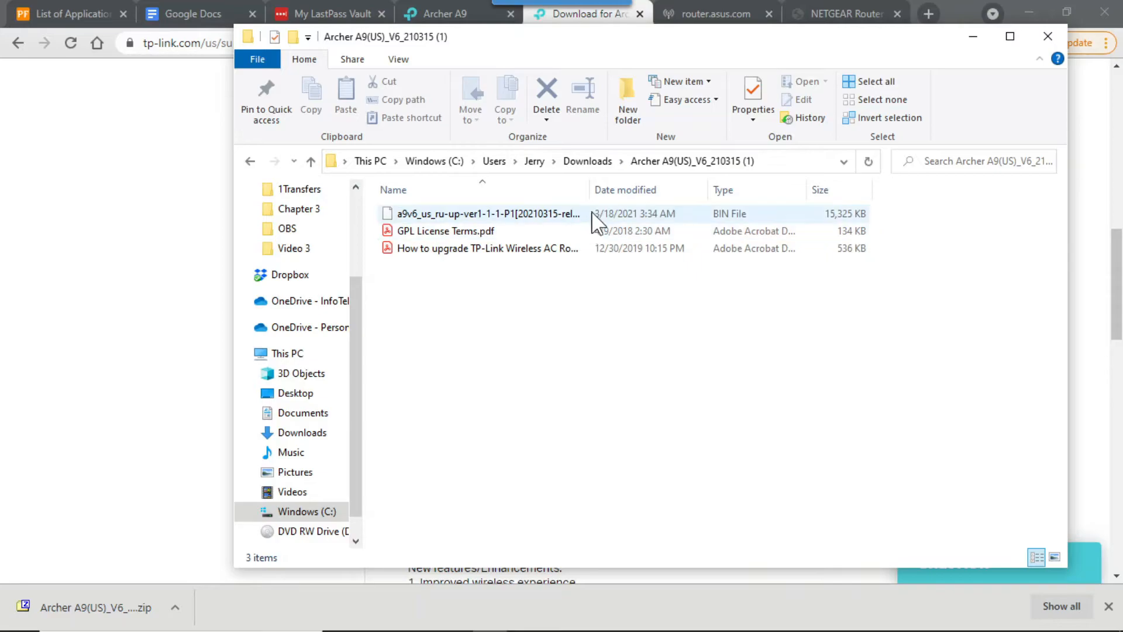
{"action": "left_click_drag", "start_coordinate": [591, 192], "coordinate": [767, 203]}
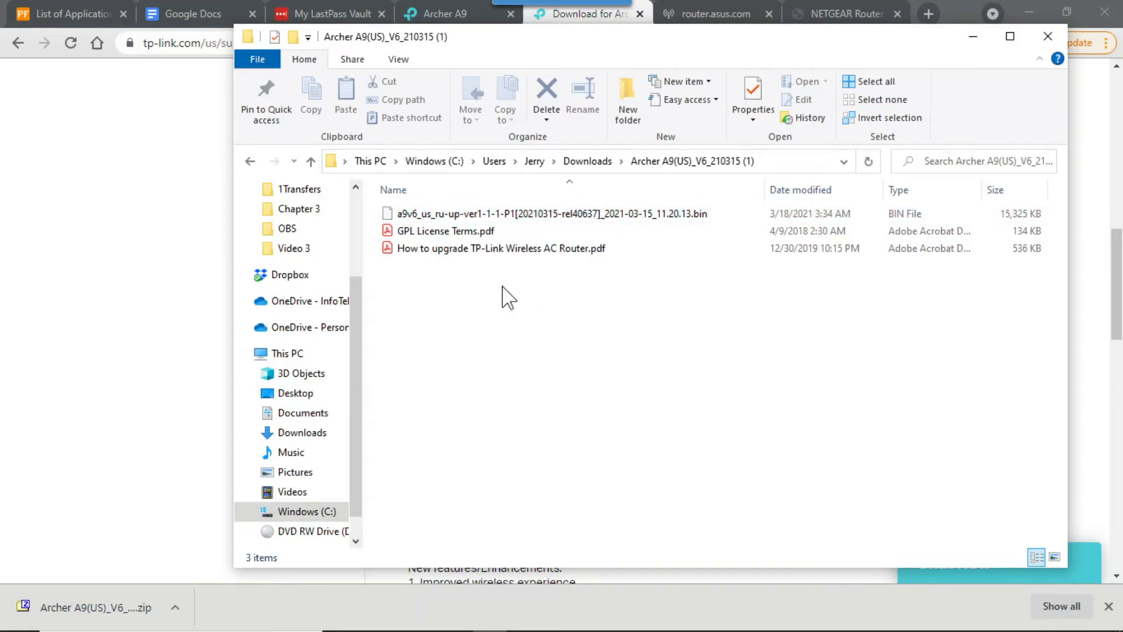
{"action": "mouse_move", "coordinate": [461, 262]}
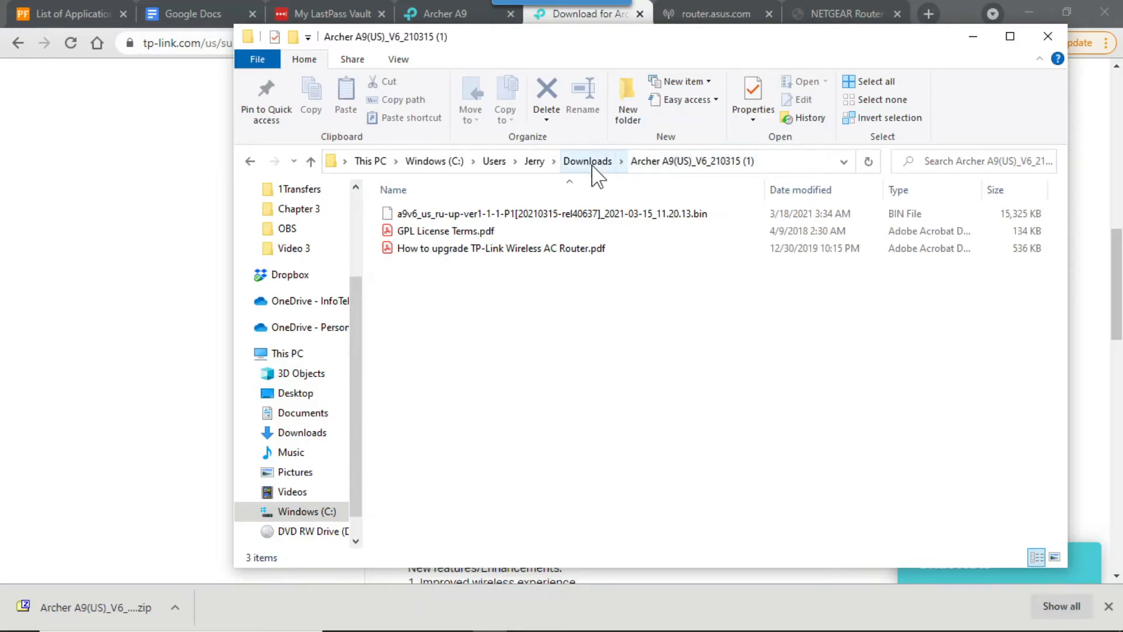
{"action": "left_click", "coordinate": [1048, 37]}
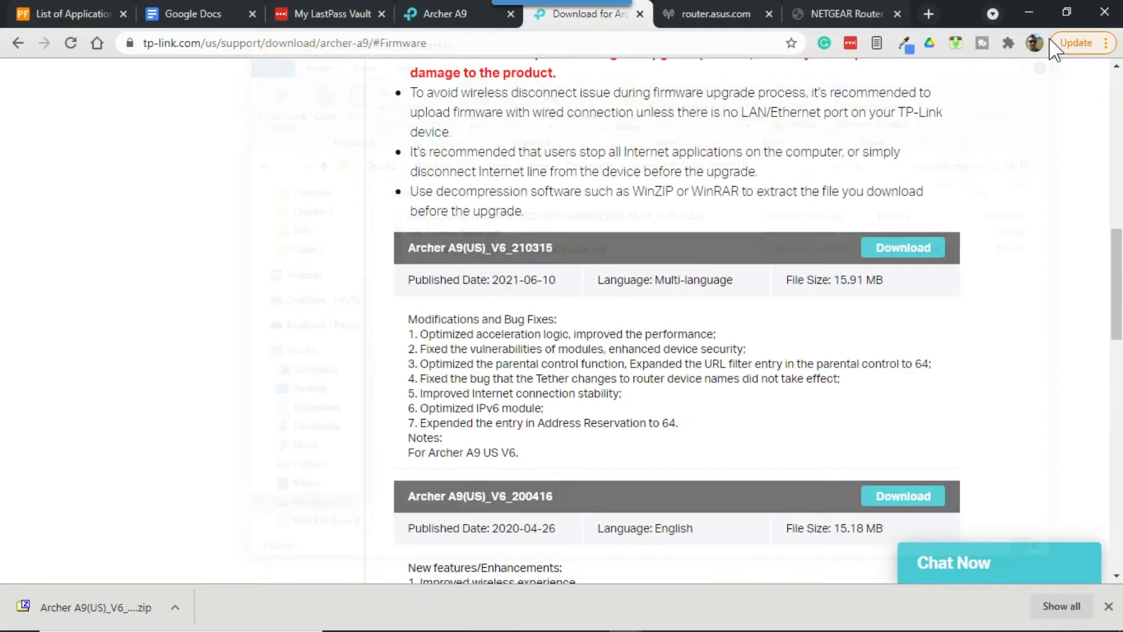
- On the router's Firmware Upgrade page, choose a9v6_us_ru-up-ver1-1-1-P1[20210315-rel40637]_2021-03-15_11.20.13.bin from the extracted folder in Downloads as the new firmware file
{"action": "left_click", "coordinate": [464, 22]}
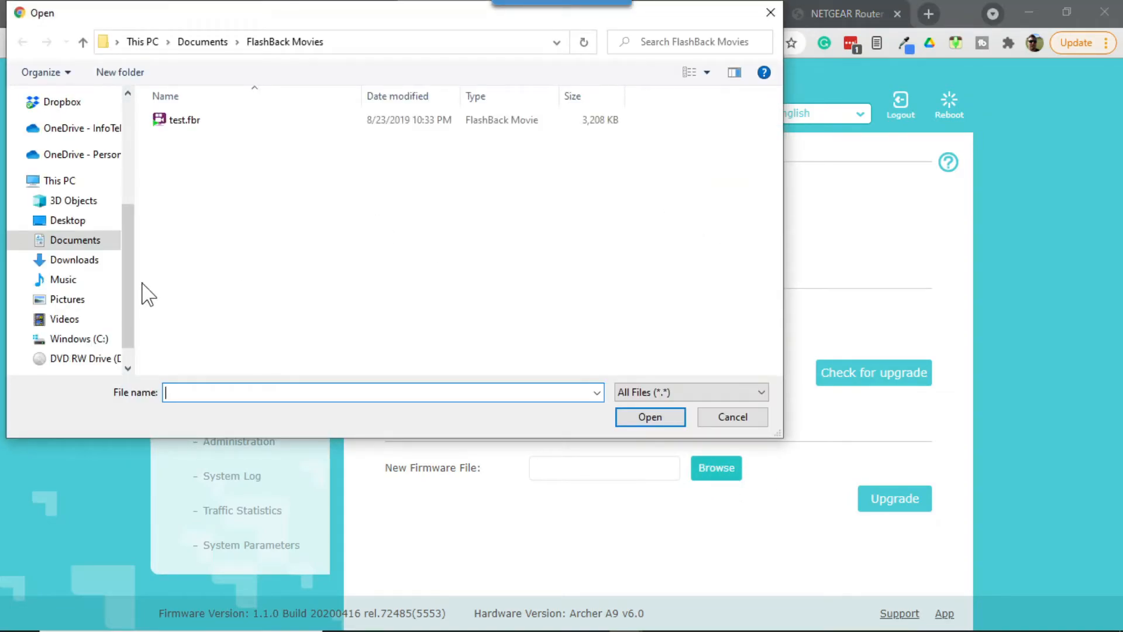
{"action": "left_click_drag", "start_coordinate": [122, 265], "coordinate": [127, 151]}
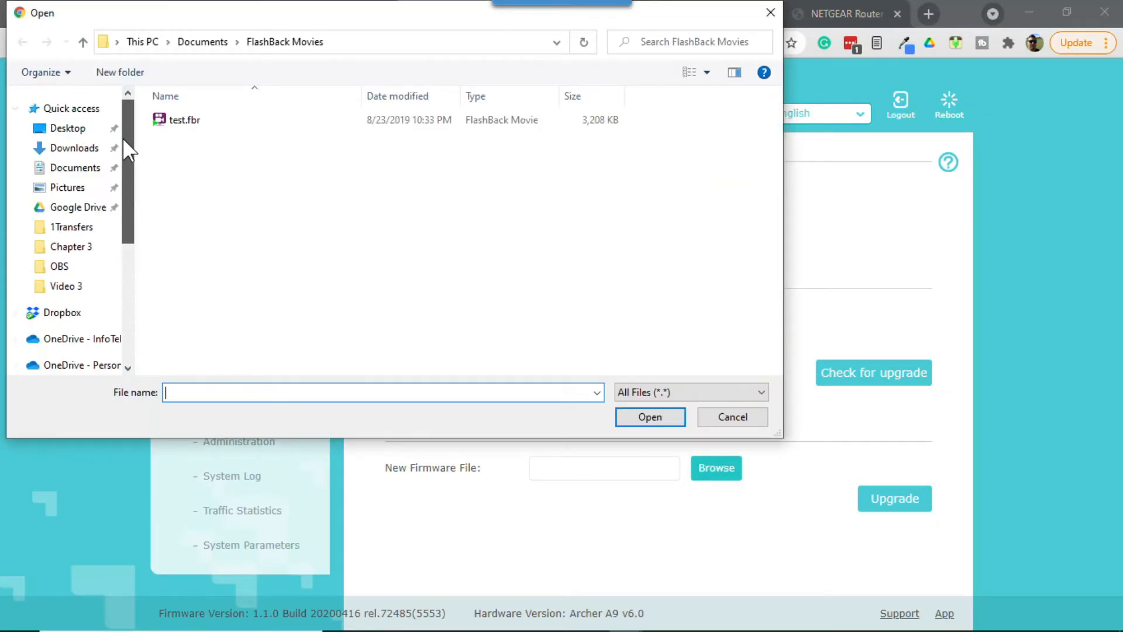
{"action": "left_click", "coordinate": [78, 154]}
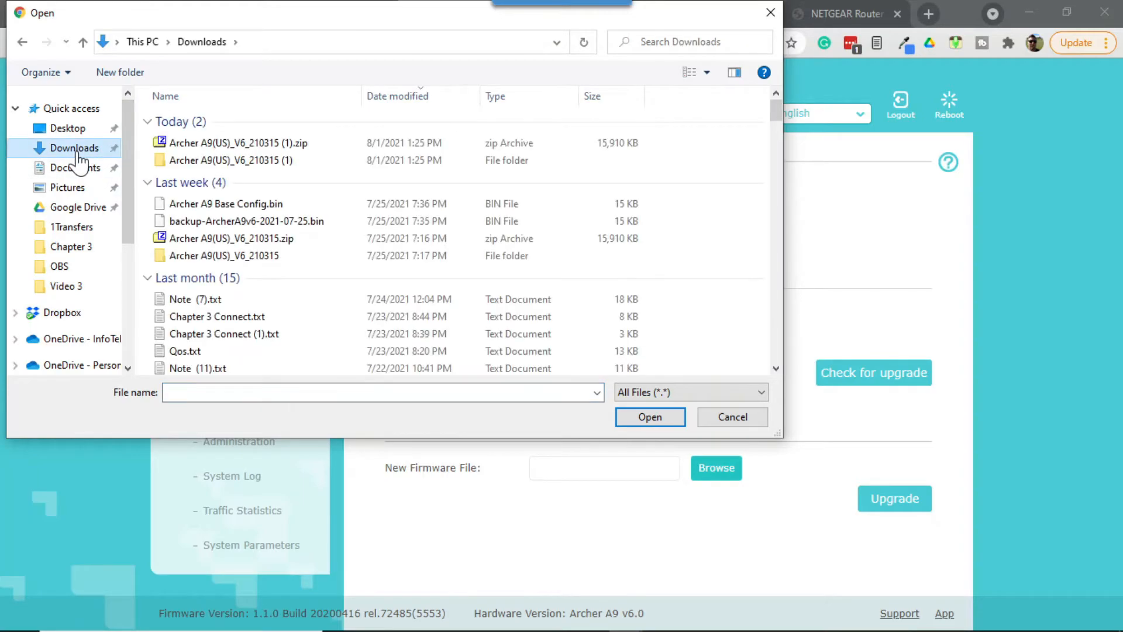
{"action": "double_click", "coordinate": [232, 162]}
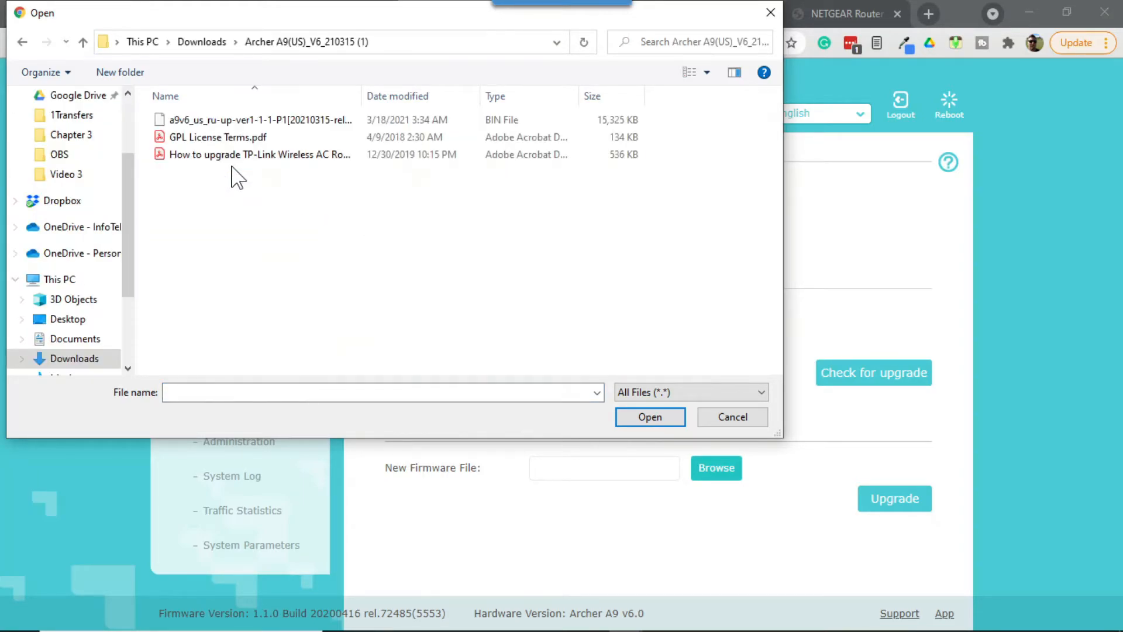
{"action": "left_click", "coordinate": [242, 121]}
{"action": "left_click_drag", "start_coordinate": [361, 99], "coordinate": [580, 132]}
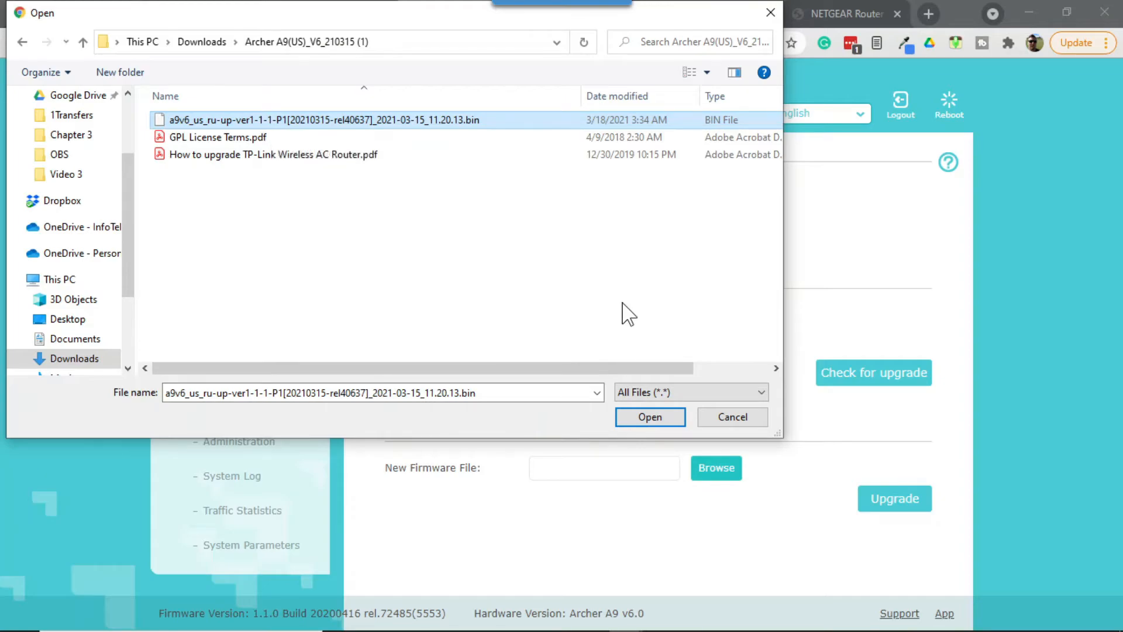
{"action": "left_click", "coordinate": [650, 417]}
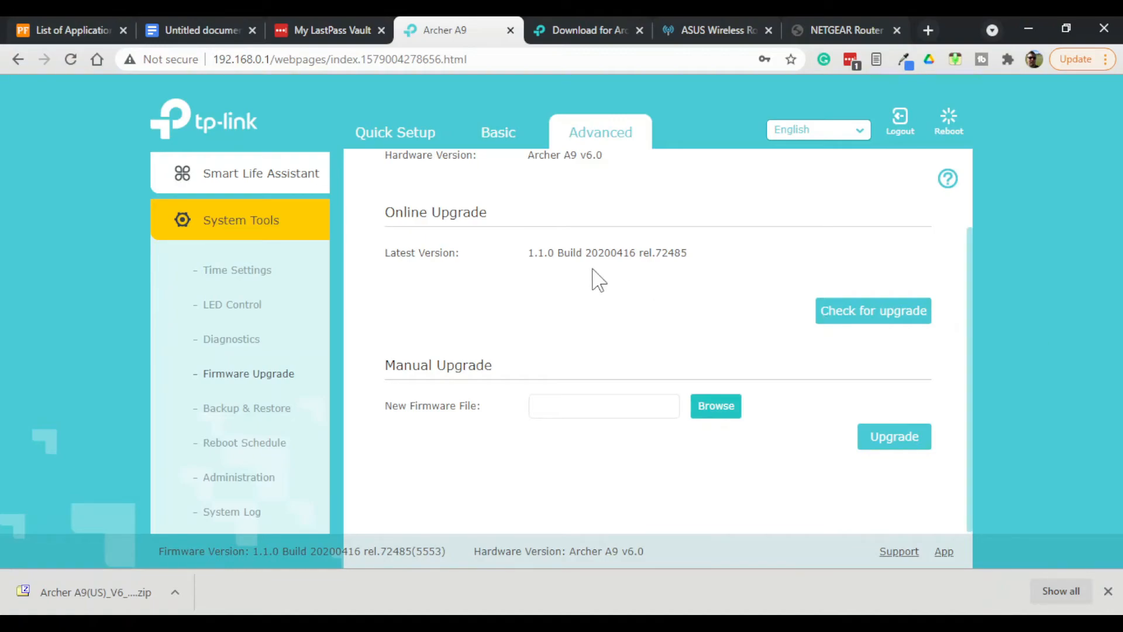
- Check online for a router firmware upgrade and view the result alongside the manual upgrade section
{"action": "scroll", "coordinate": [600, 293], "scroll_direction": "up", "scroll_amount": 2}
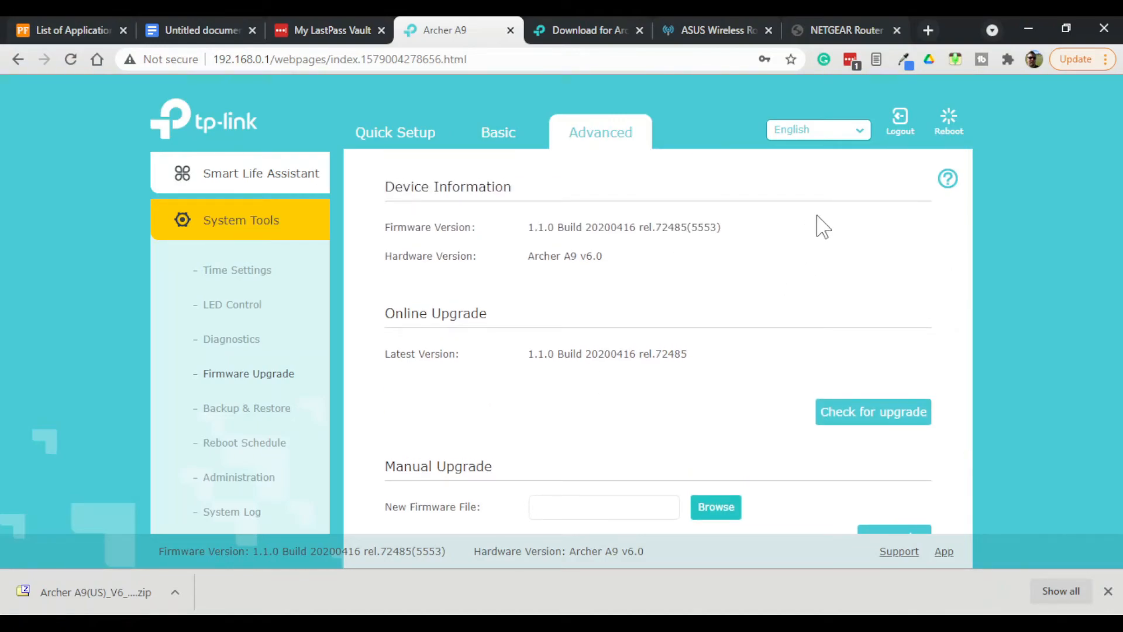
{"action": "left_click", "coordinate": [892, 417]}
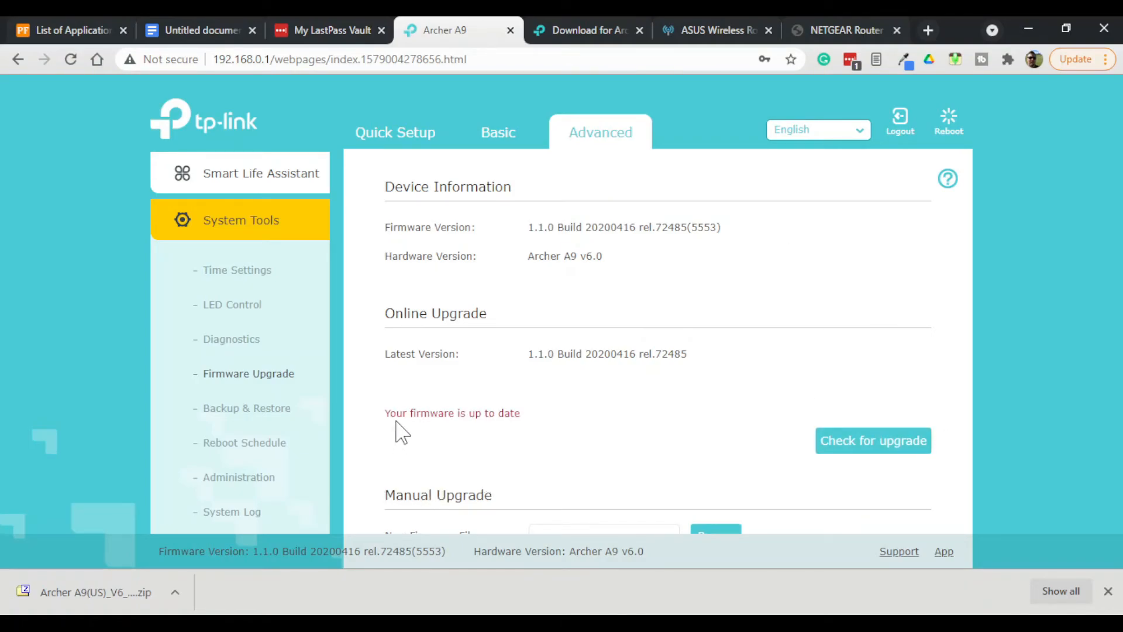
{"action": "scroll", "coordinate": [787, 293], "scroll_direction": "down", "scroll_amount": 1}
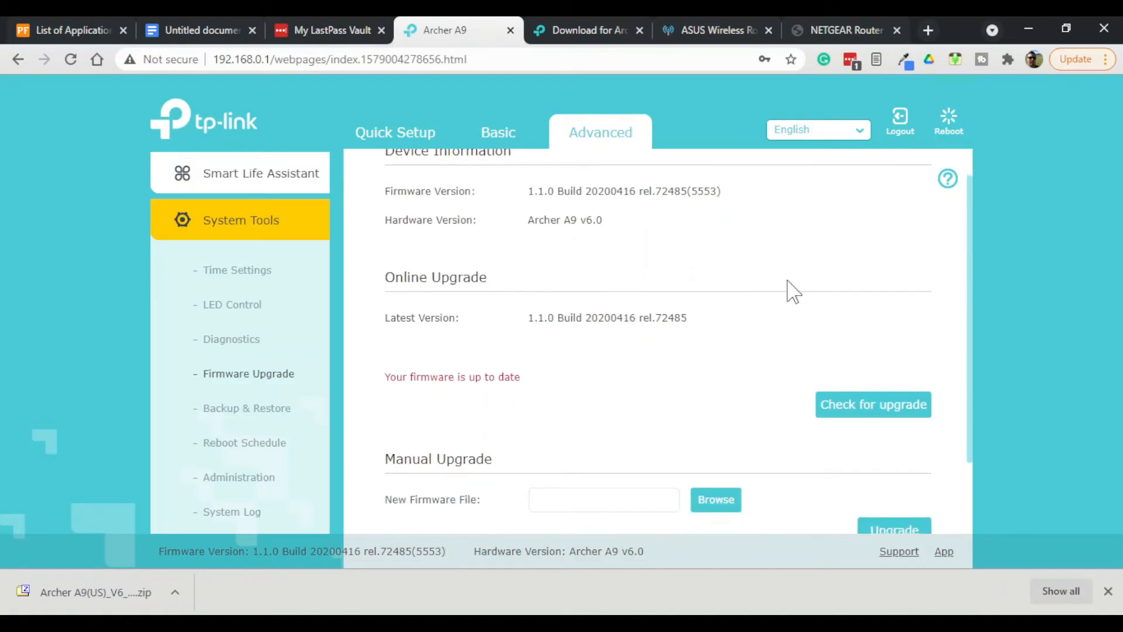
{"action": "scroll", "coordinate": [731, 291], "scroll_direction": "down", "scroll_amount": 2}
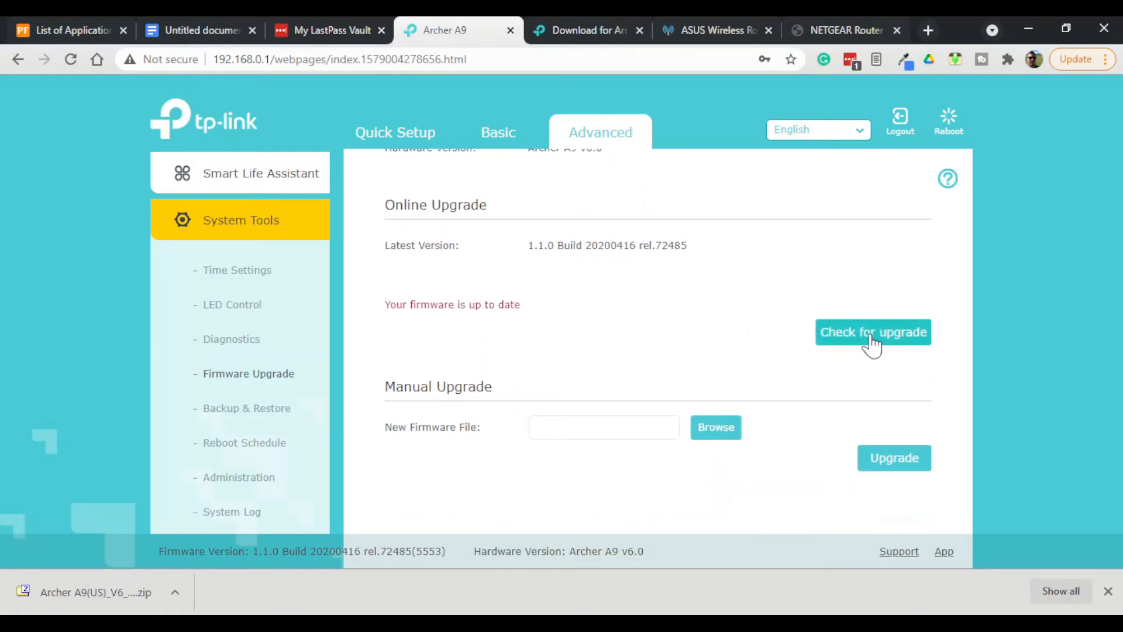